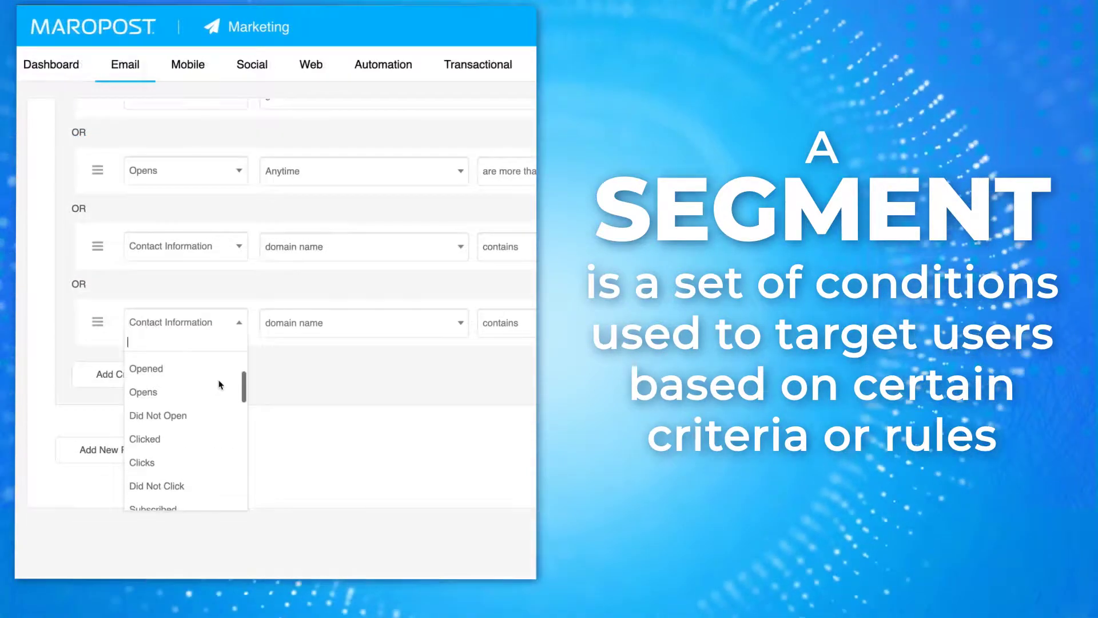
{"action": "scroll", "coordinate": [218, 382], "scroll_direction": "down", "scroll_amount": 2}
{"action": "scroll", "coordinate": [218, 382], "scroll_direction": "down", "scroll_amount": 2}
{"action": "scroll", "coordinate": [219, 383], "scroll_direction": "down", "scroll_amount": 1}
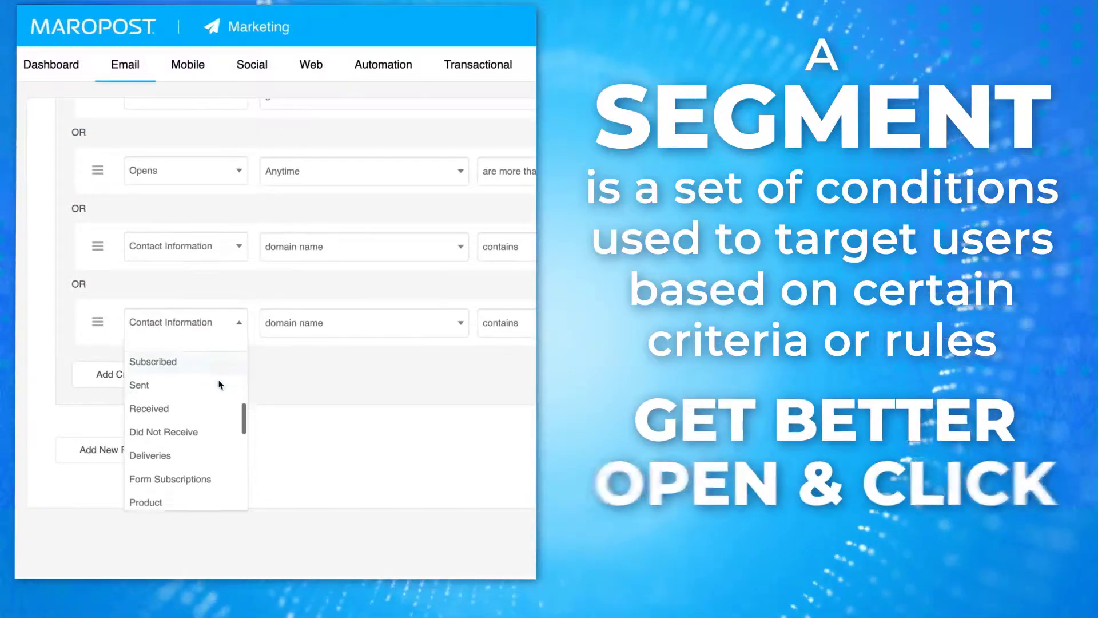
{"action": "scroll", "coordinate": [219, 382], "scroll_direction": "down", "scroll_amount": 2}
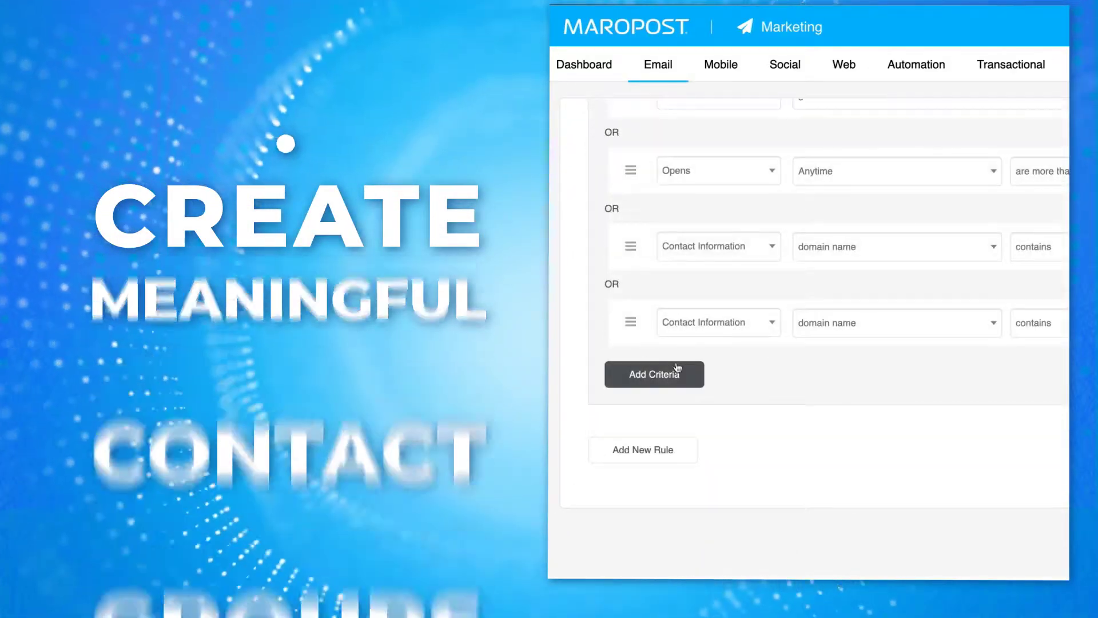
Switch the last rule-1 criterion from Contact Information to Opened at Anytime, then add a second rule
{"action": "left_click", "coordinate": [769, 322]}
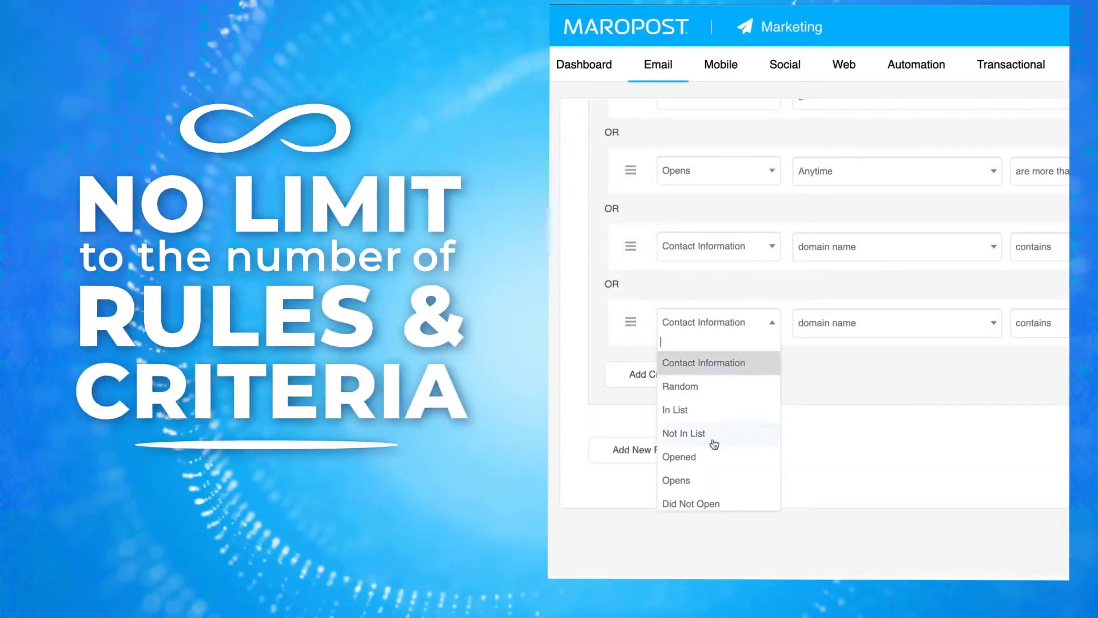
{"action": "left_click", "coordinate": [712, 454]}
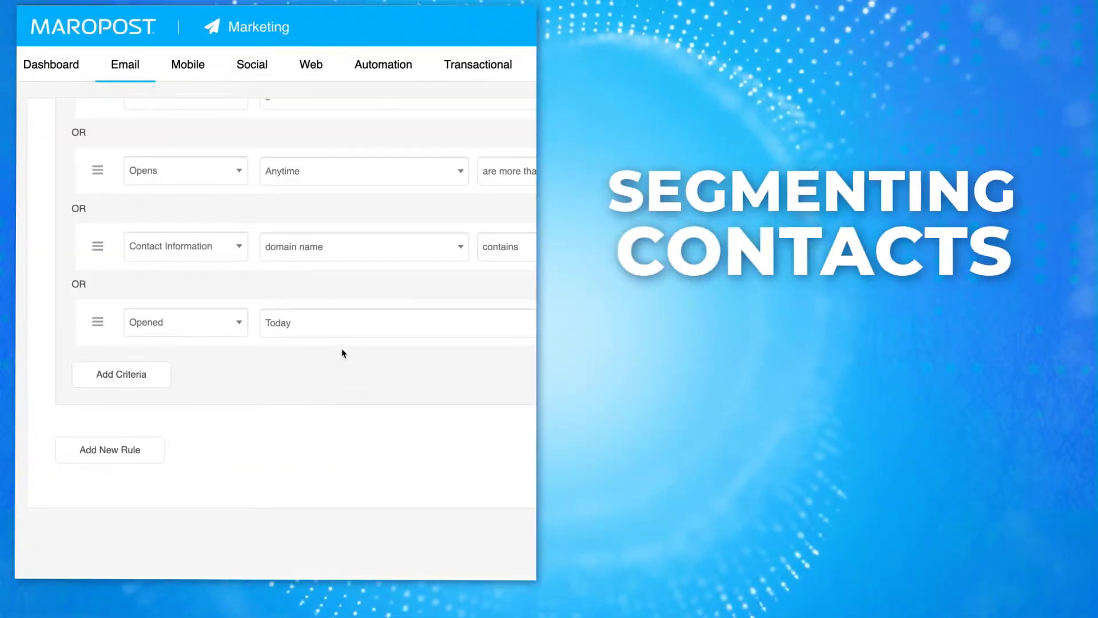
{"action": "left_click", "coordinate": [345, 325]}
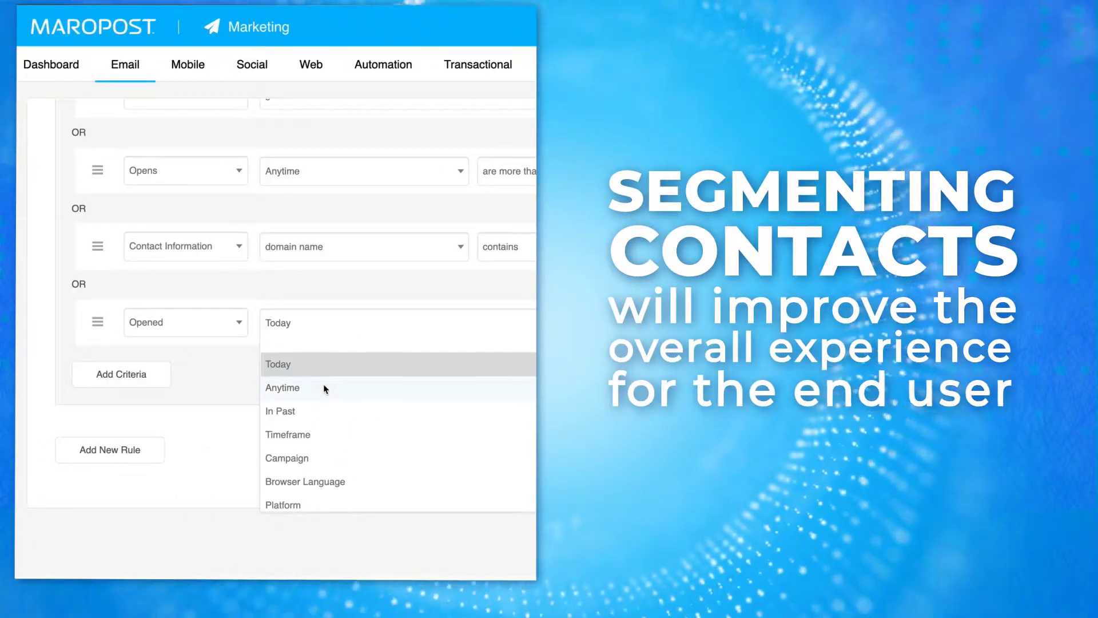
{"action": "left_click", "coordinate": [324, 388]}
{"action": "left_click", "coordinate": [102, 452]}
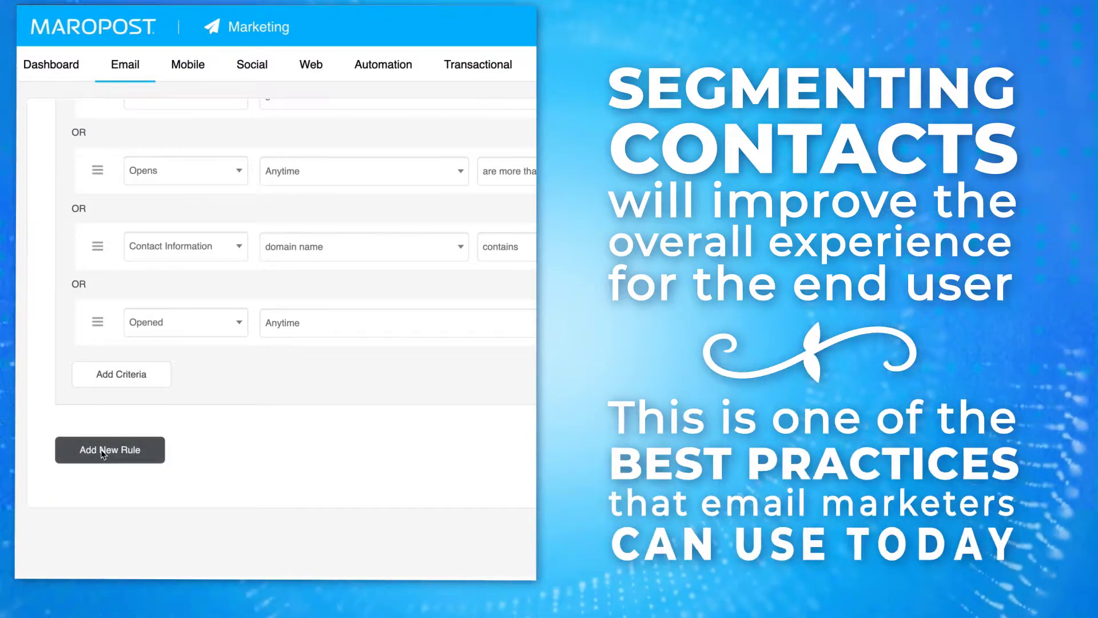
{"action": "scroll", "coordinate": [100, 449], "scroll_direction": "down", "scroll_amount": 3}
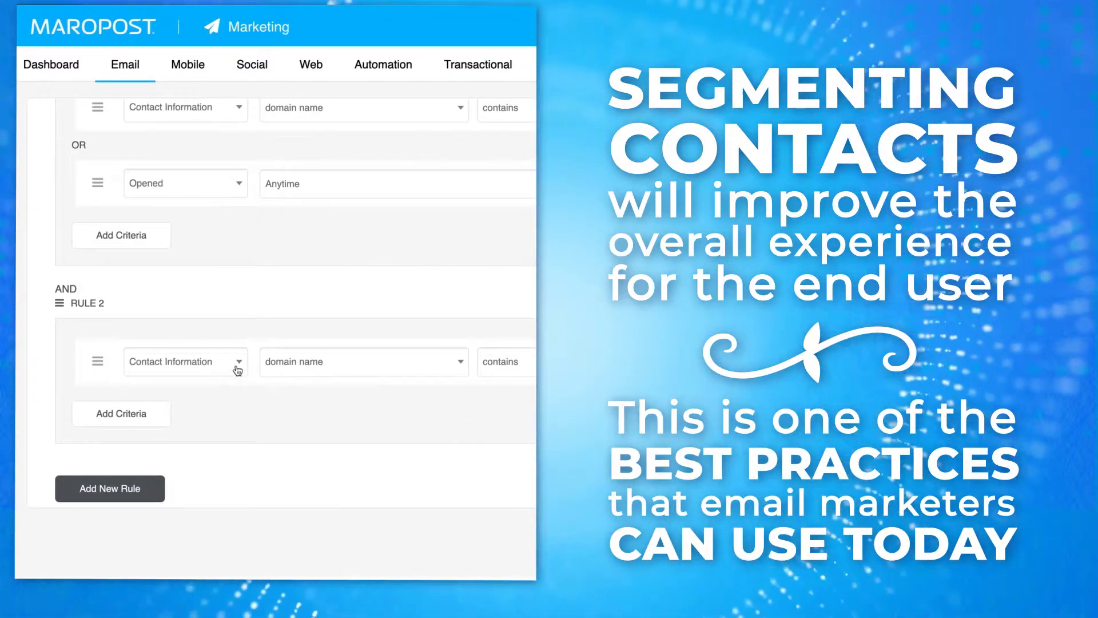